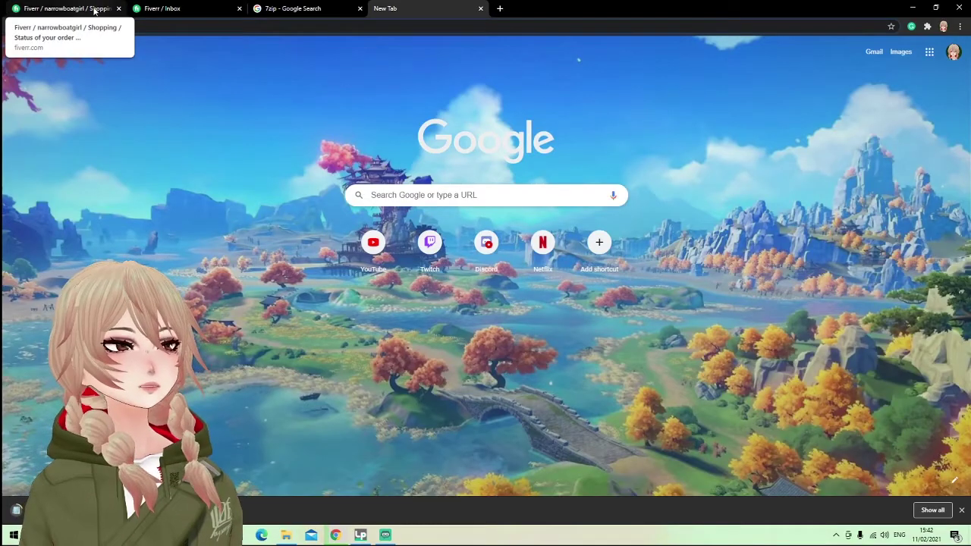
Step: Return to the '7zip - Google Search' tab to reach the 7-zip.org download page
{"action": "left_click", "coordinate": [387, 25]}
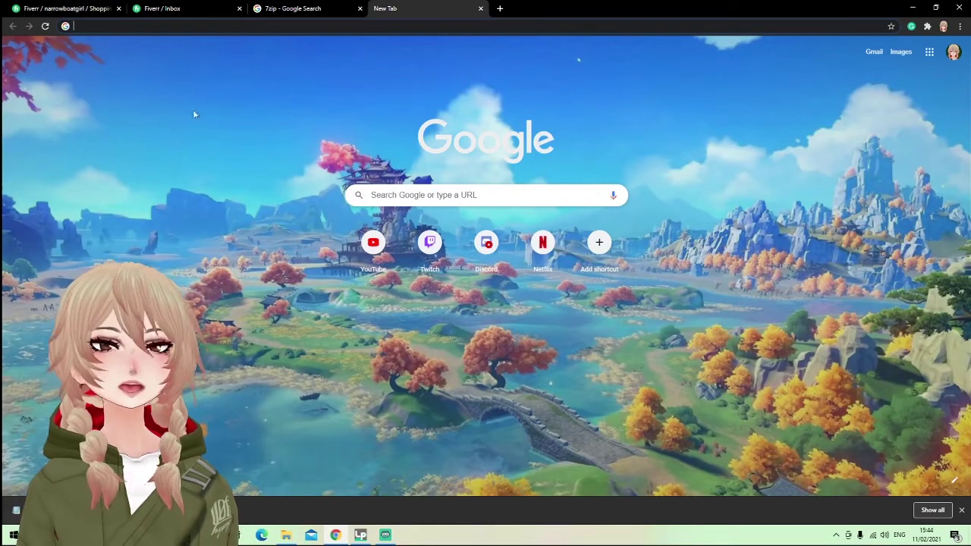
{"action": "left_click", "coordinate": [306, 9]}
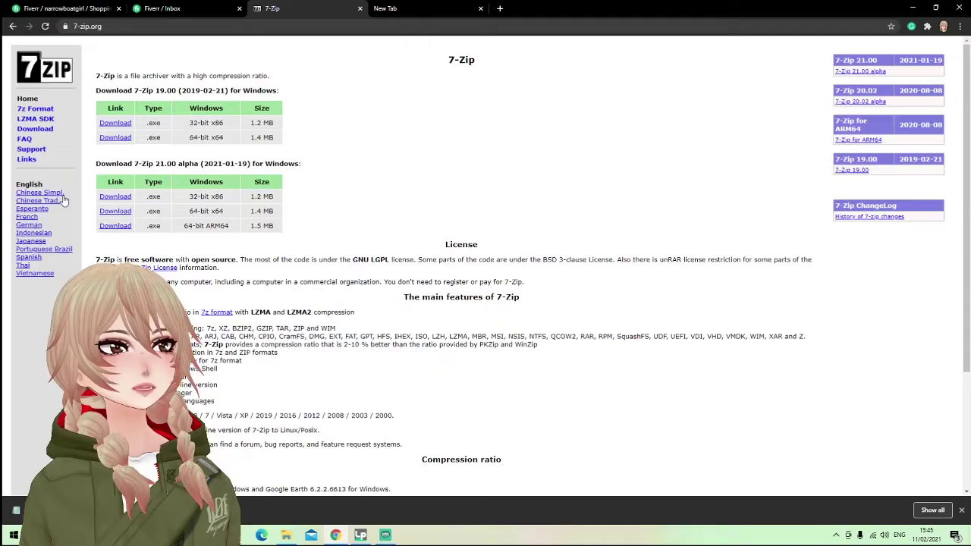
Step: In Downloads, start 7-Zip's 'Extract files...' on the Boatgirl (1).rar archive
{"action": "left_click", "coordinate": [286, 535]}
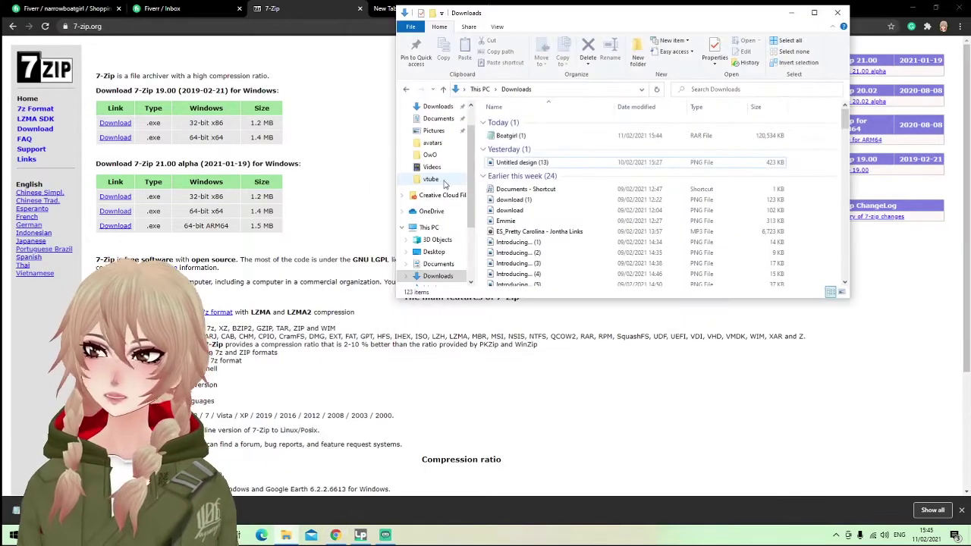
{"action": "left_click", "coordinate": [527, 136]}
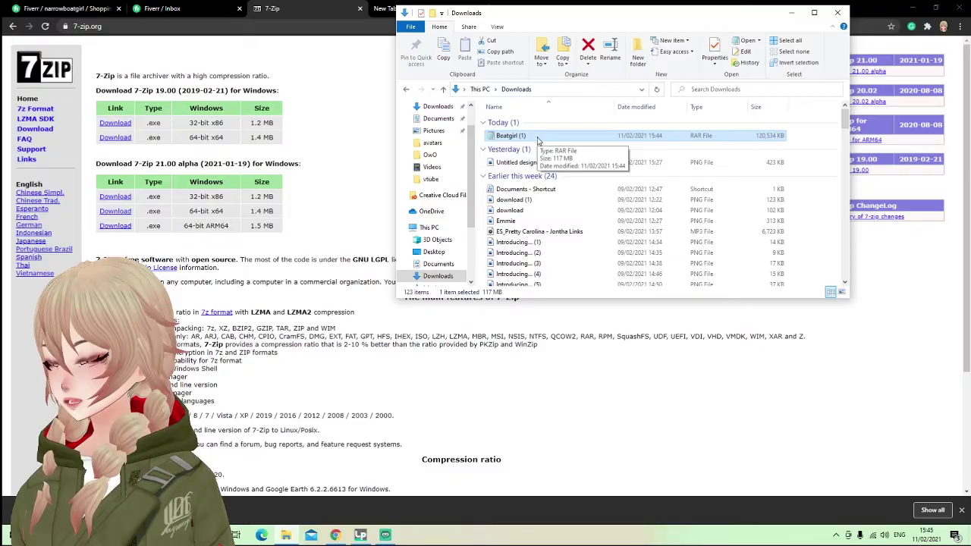
{"action": "right_click", "coordinate": [537, 141]}
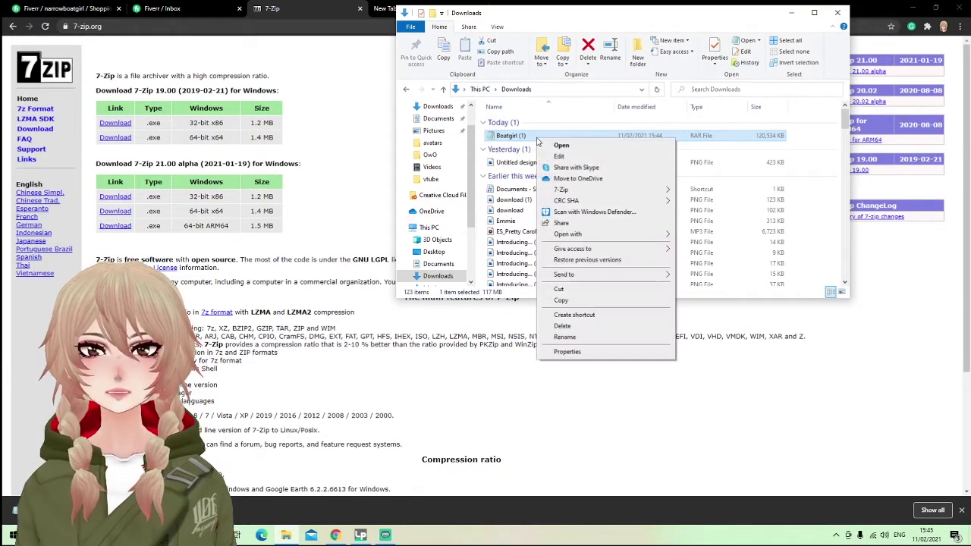
{"action": "mouse_move", "coordinate": [577, 189]}
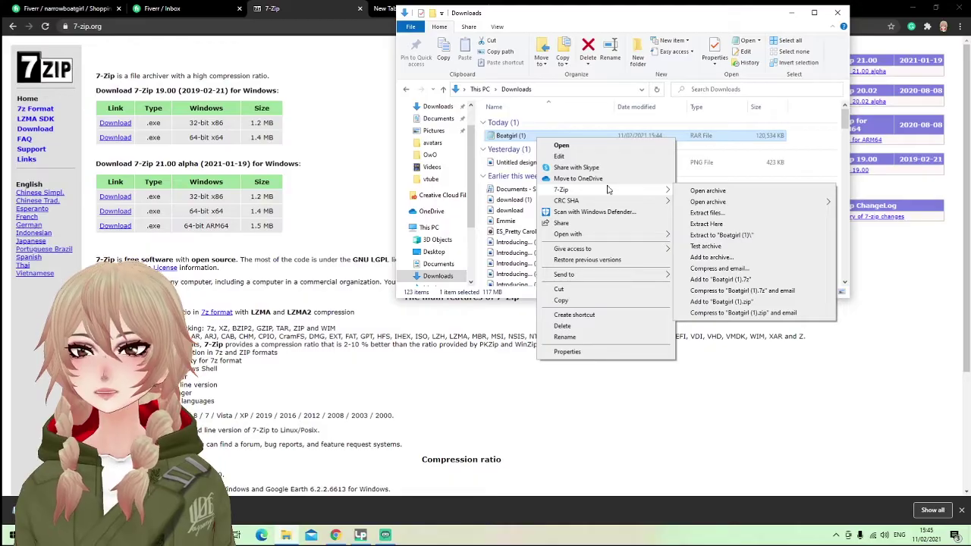
{"action": "left_click", "coordinate": [709, 213]}
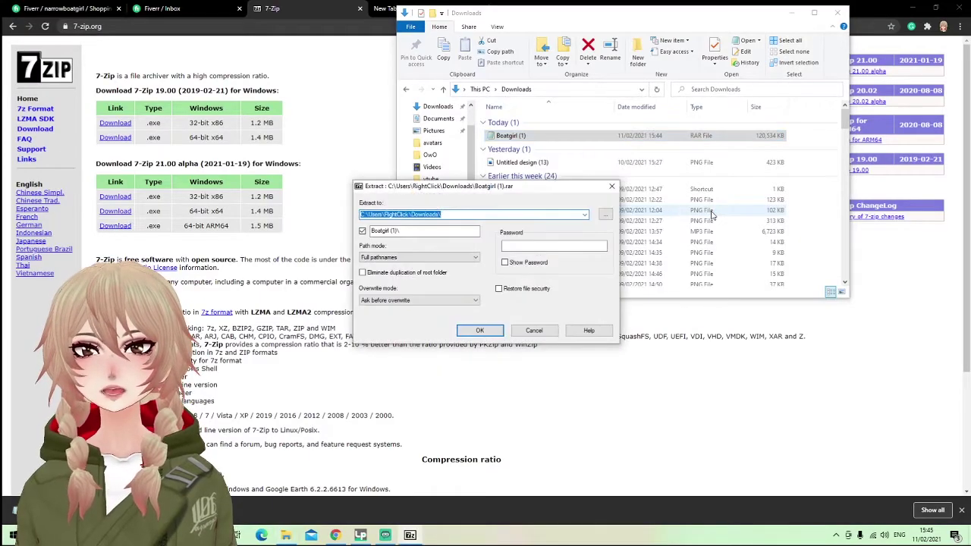
Step: Extract into a Boatgirl (1) folder, move it into avatars, and open it there
{"action": "left_click", "coordinate": [481, 331]}
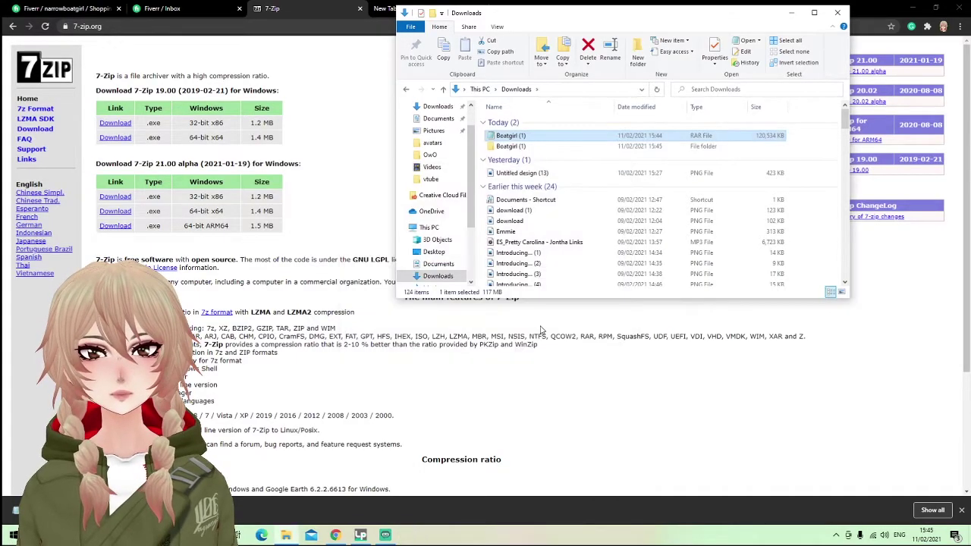
{"action": "left_click", "coordinate": [516, 145]}
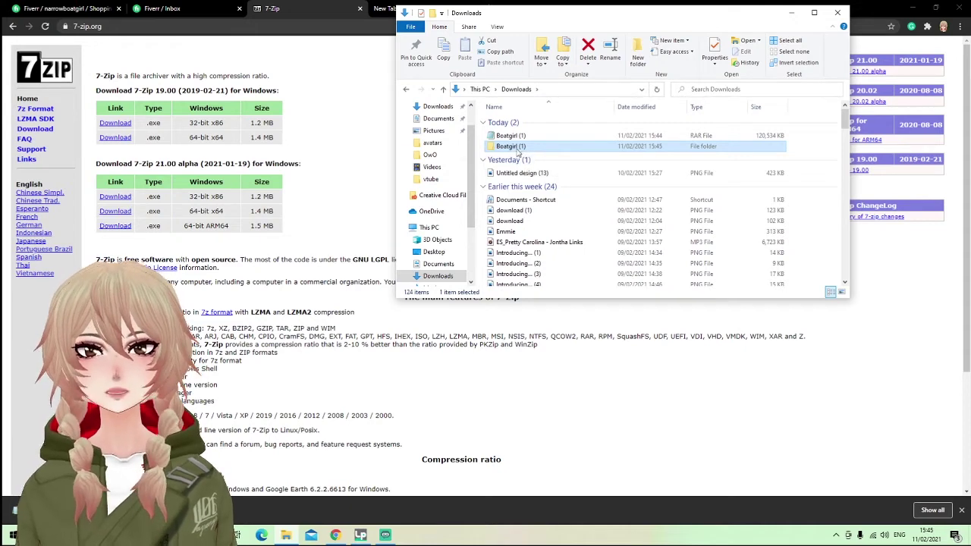
{"action": "left_click_drag", "start_coordinate": [518, 152], "coordinate": [448, 145]}
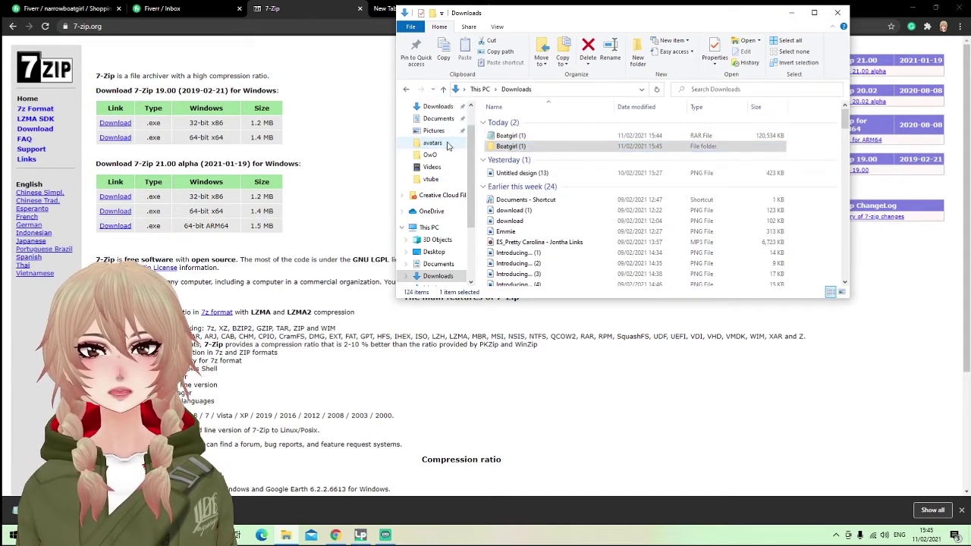
{"action": "left_click", "coordinate": [432, 143]}
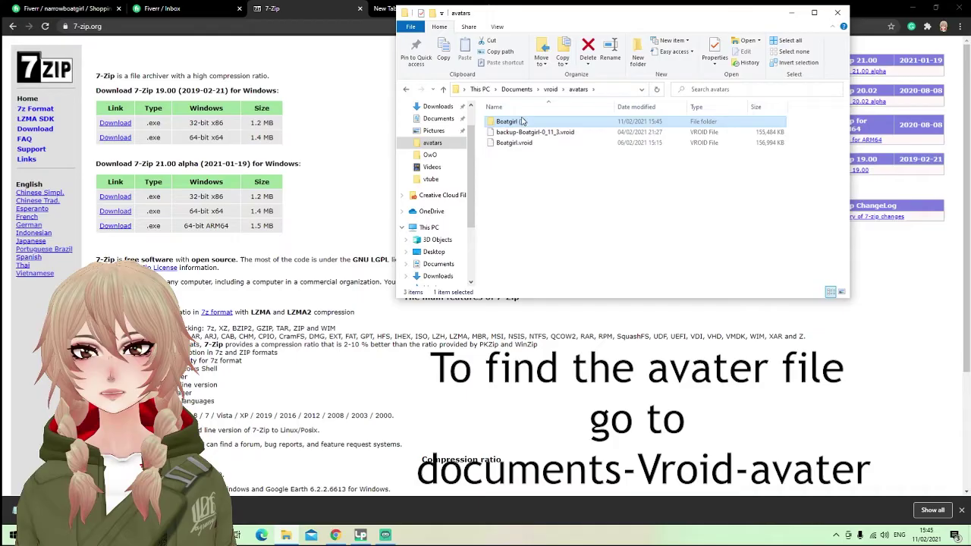
{"action": "double_click", "coordinate": [523, 123]}
Step: Close File Explorer and minimise Chrome, Streamlabs OBS and the Luppet green-screen window
{"action": "left_click", "coordinate": [838, 14]}
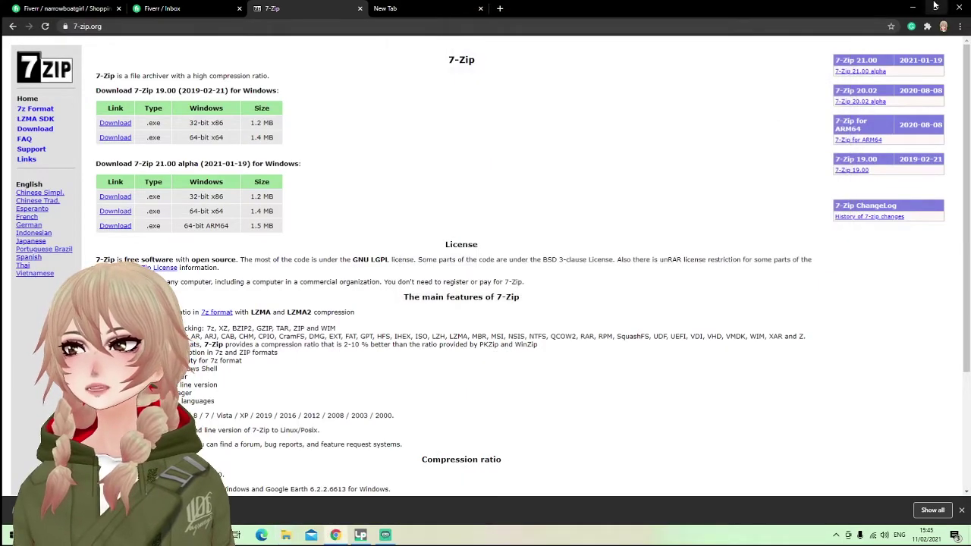
{"action": "left_click", "coordinate": [912, 8]}
{"action": "left_click", "coordinate": [914, 7]}
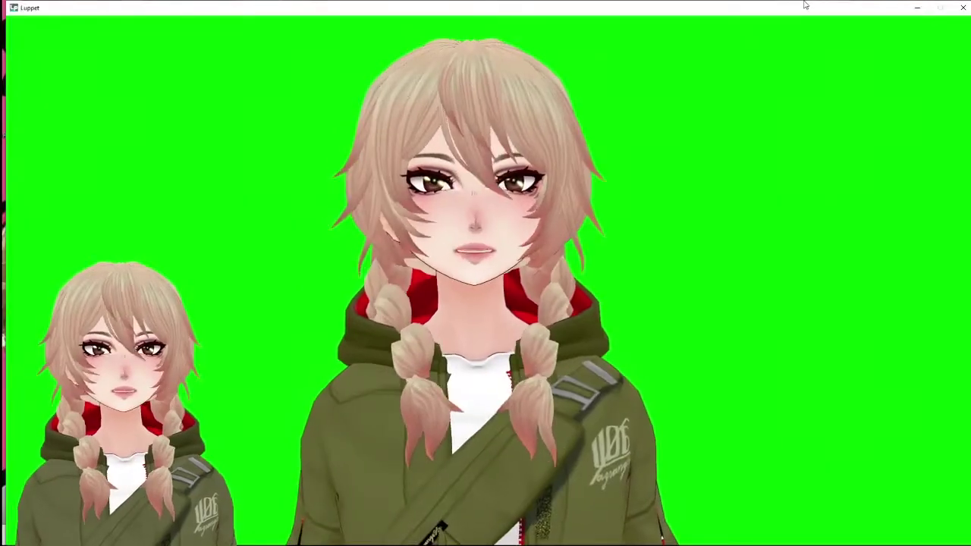
{"action": "left_click", "coordinate": [917, 8]}
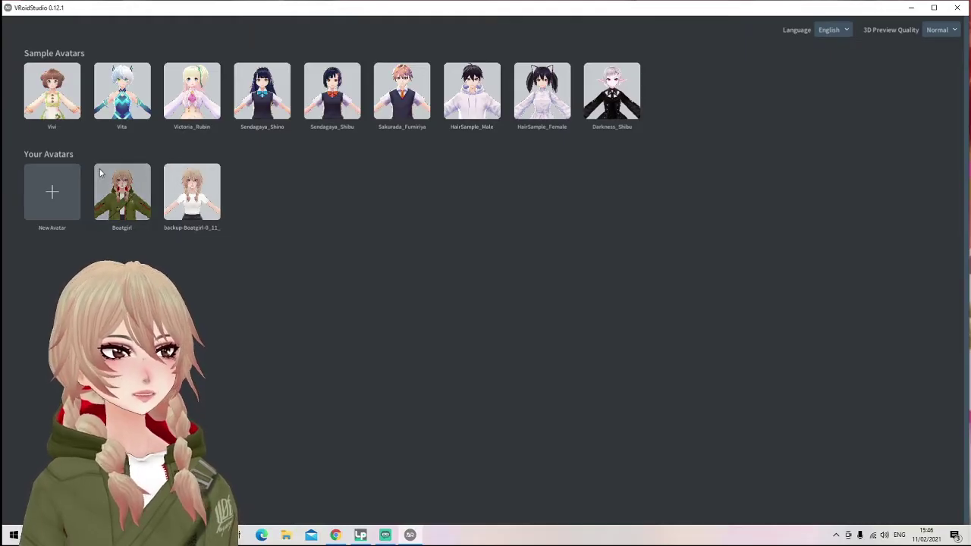
Step: Load the backup-Boatgirl-0_11_3 thumbnail from the Your Avatars list for editing
{"action": "left_click", "coordinate": [207, 191]}
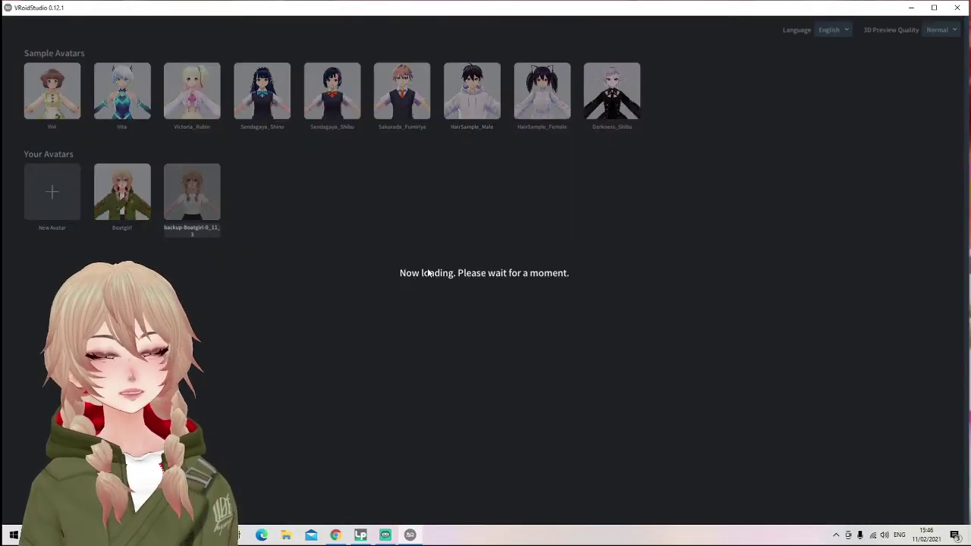